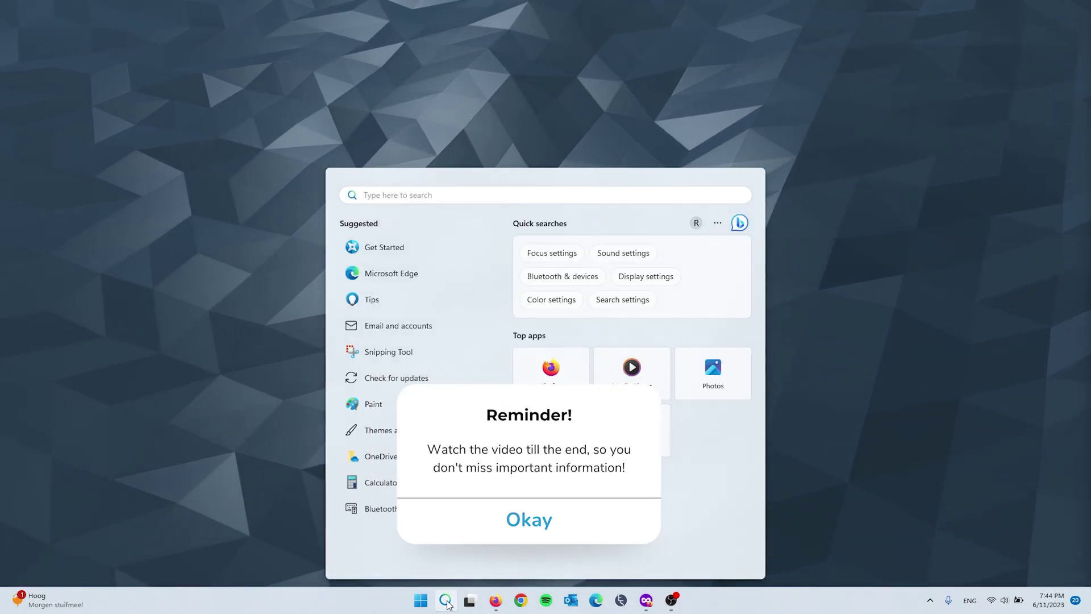
pyautogui.write('comma')
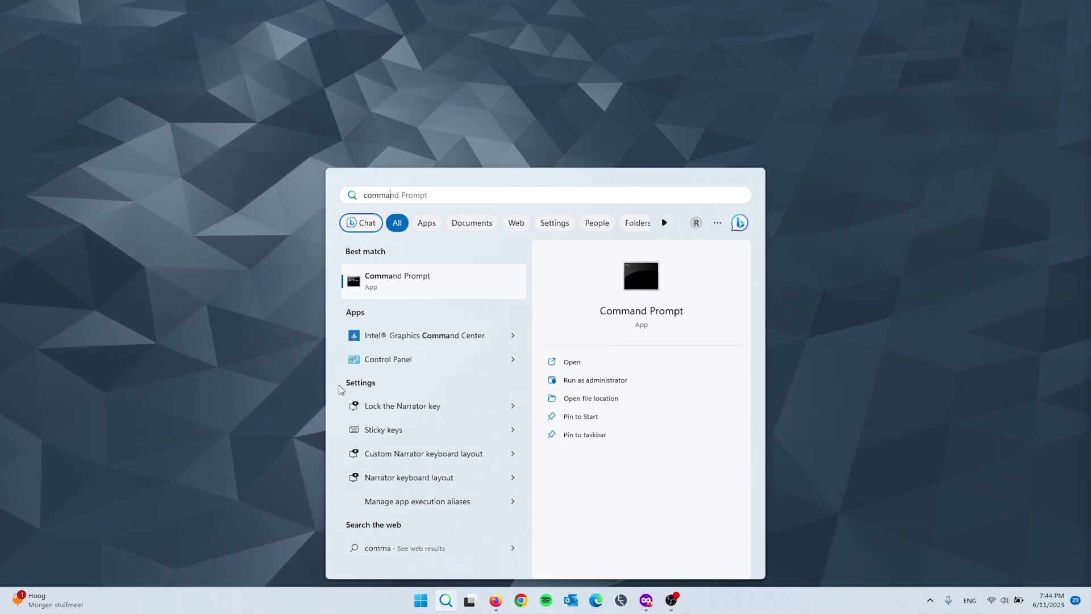
# - Launch Command Prompt from Windows Search with Run as administrator
pyautogui.rightClick(410, 281)
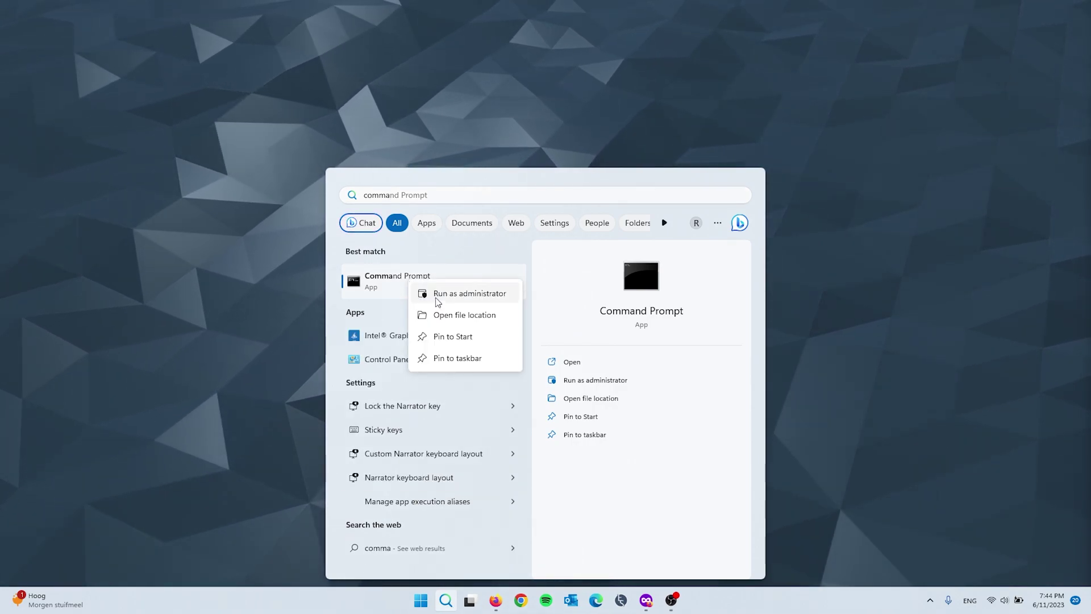
pyautogui.click(460, 293)
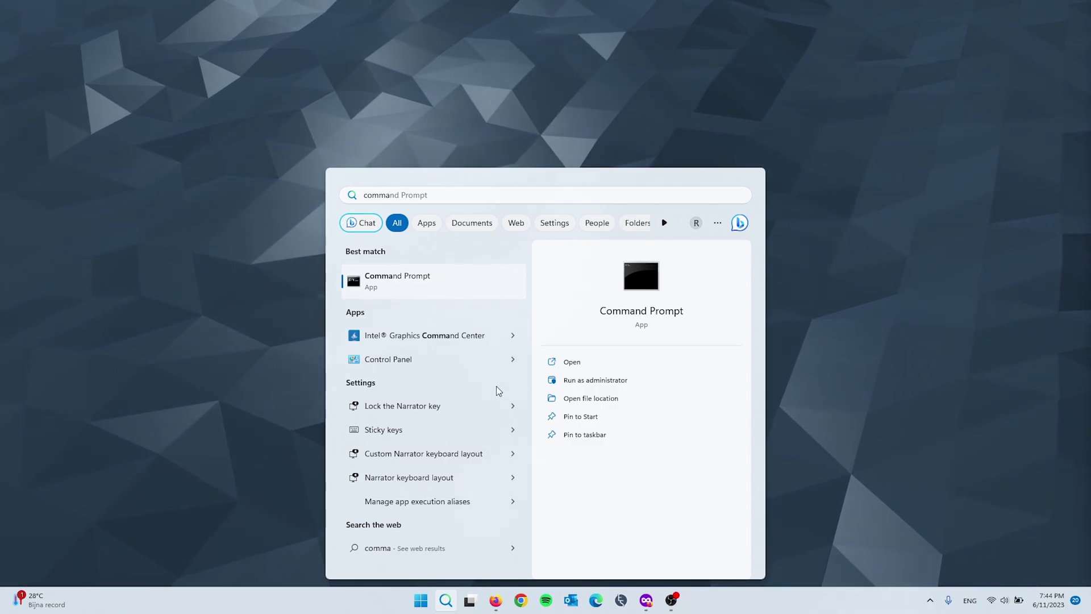
pyautogui.press('super+s')
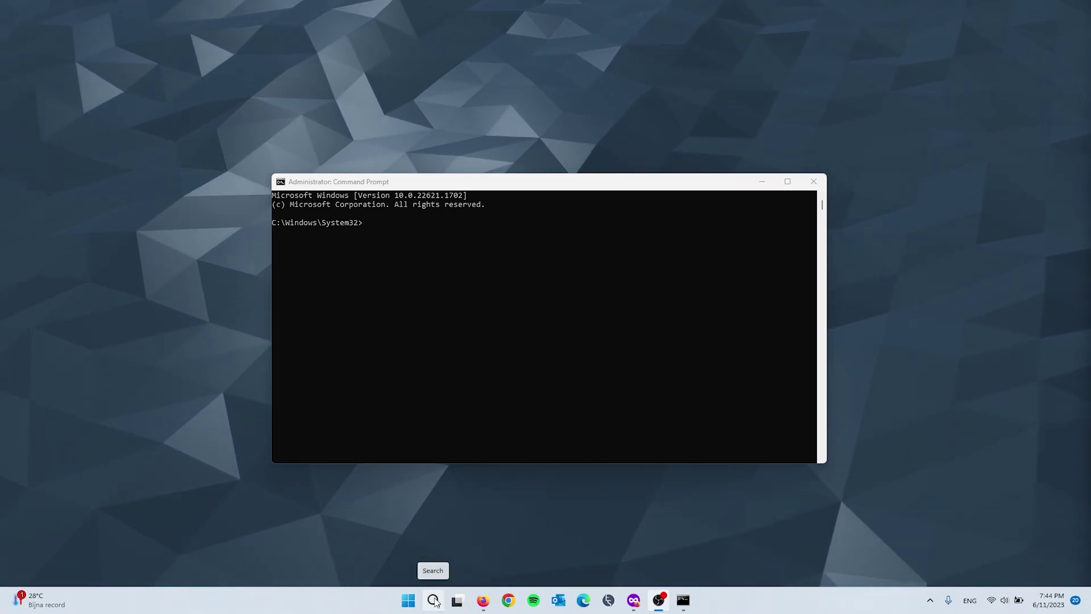
pyautogui.click(434, 600)
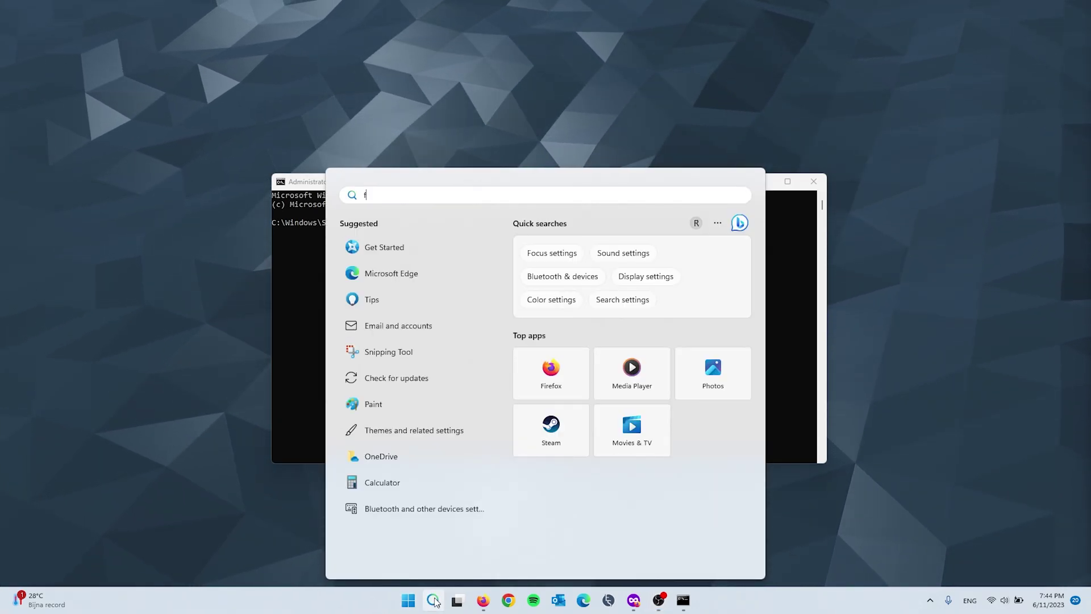
pyautogui.write('file')
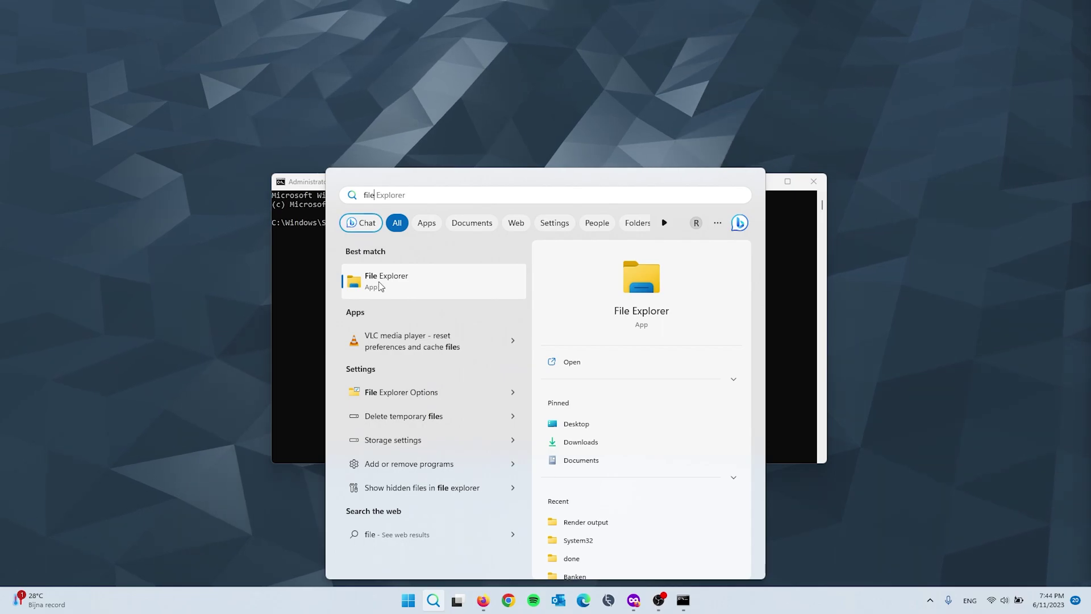
pyautogui.click(381, 286)
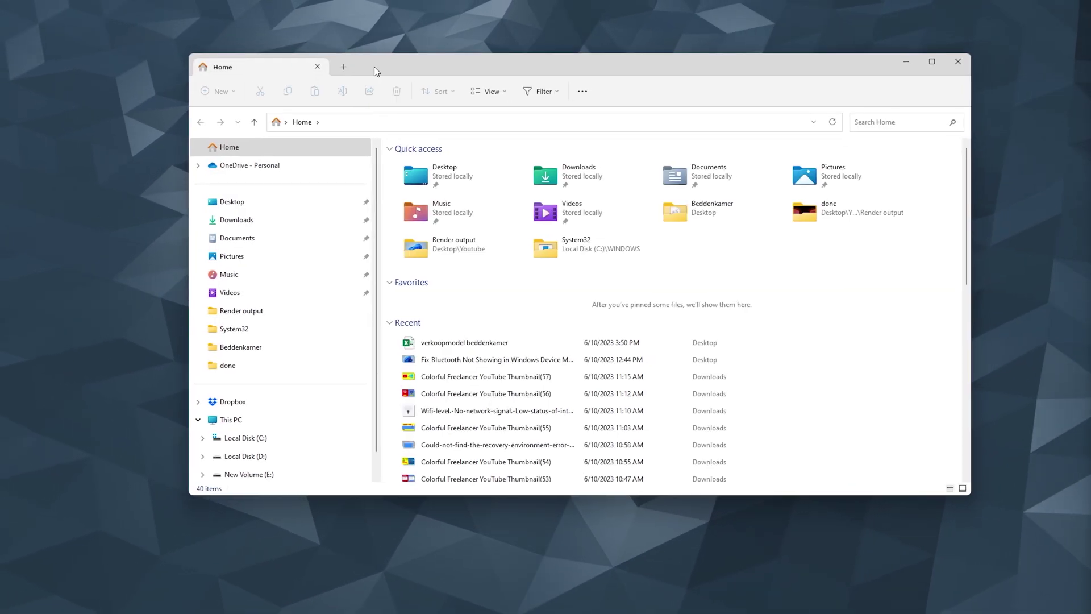
pyautogui.scroll(-2, 290, 282)
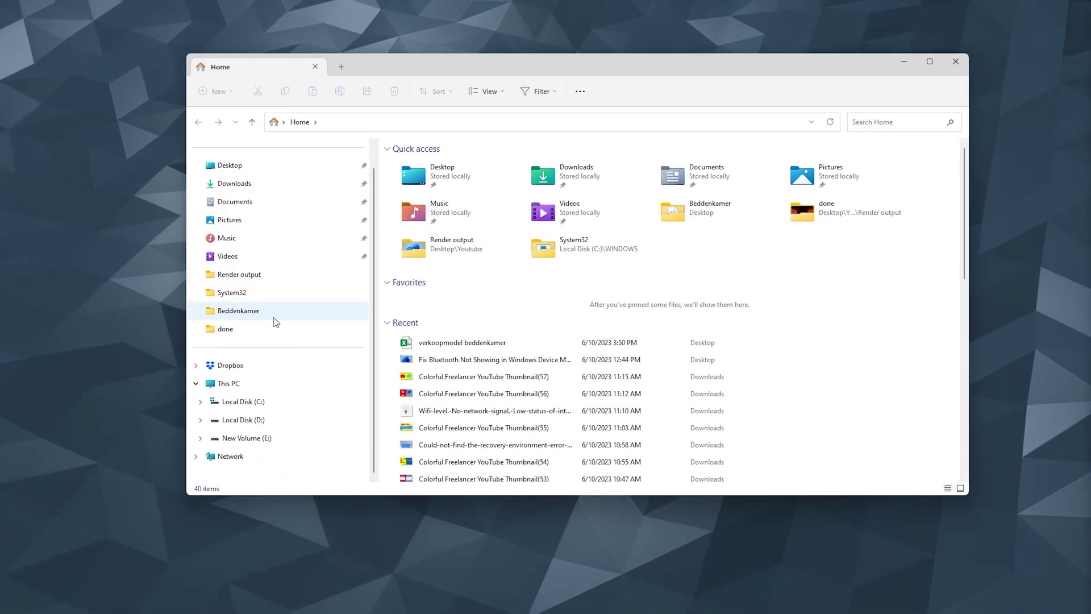
pyautogui.click(265, 379)
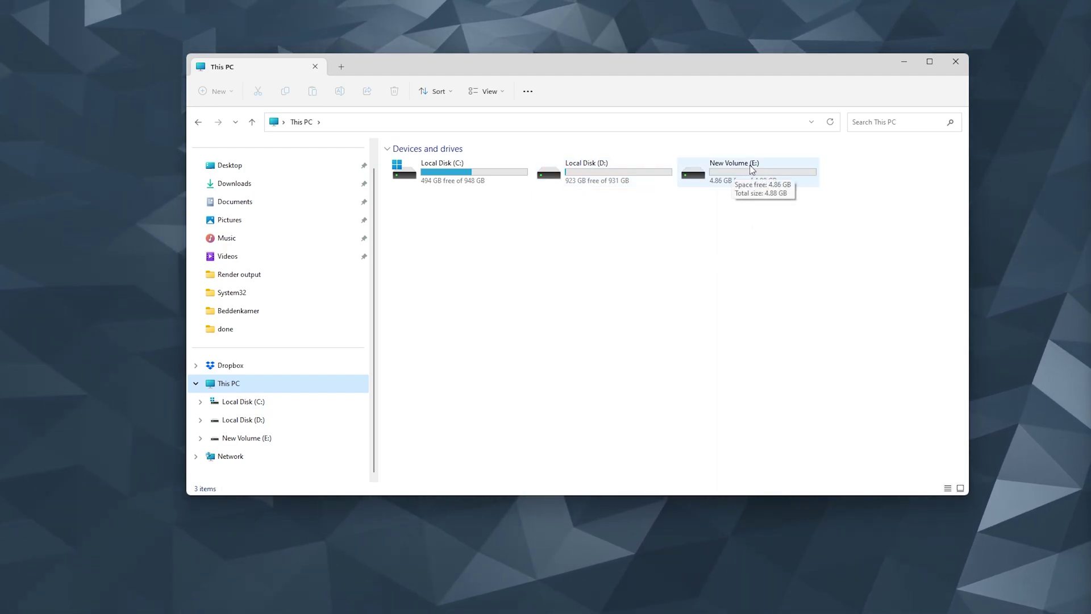
pyautogui.moveTo(743, 175)
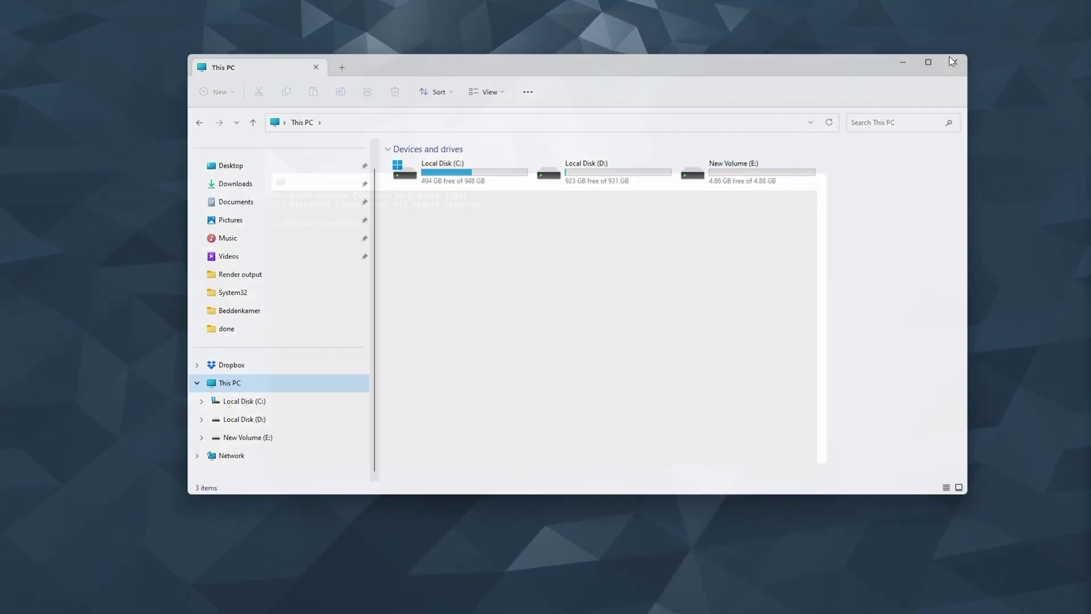
pyautogui.click(955, 62)
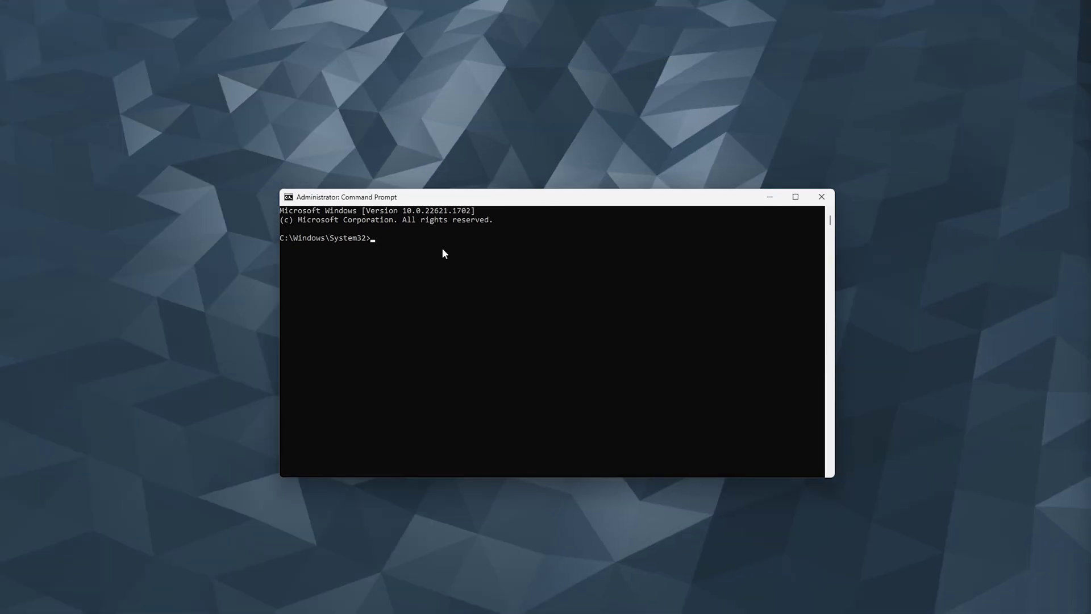
pyautogui.write('chk')
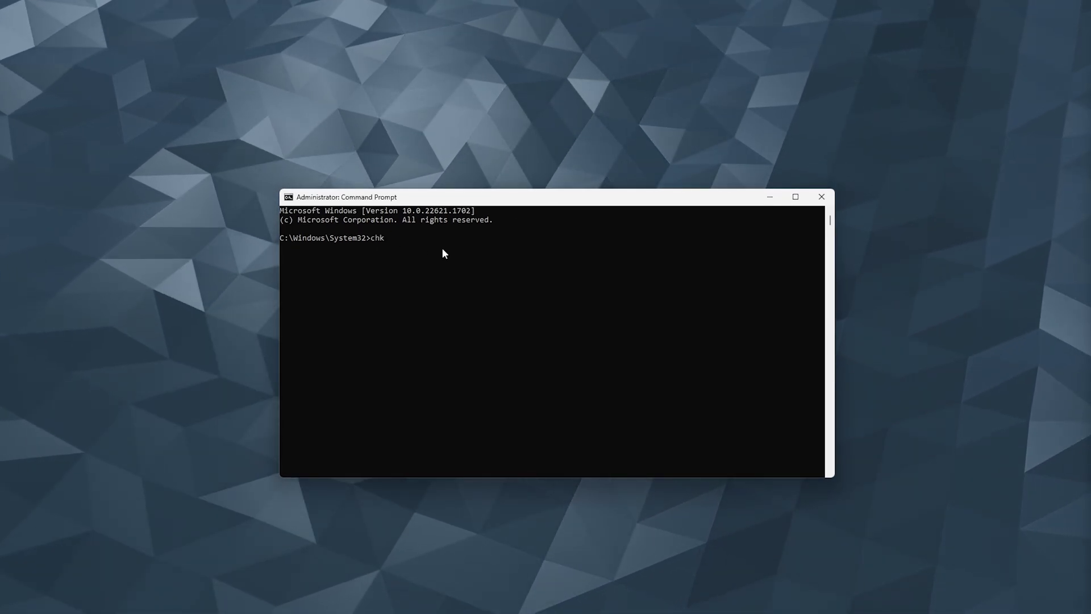
pyautogui.write('dsk')
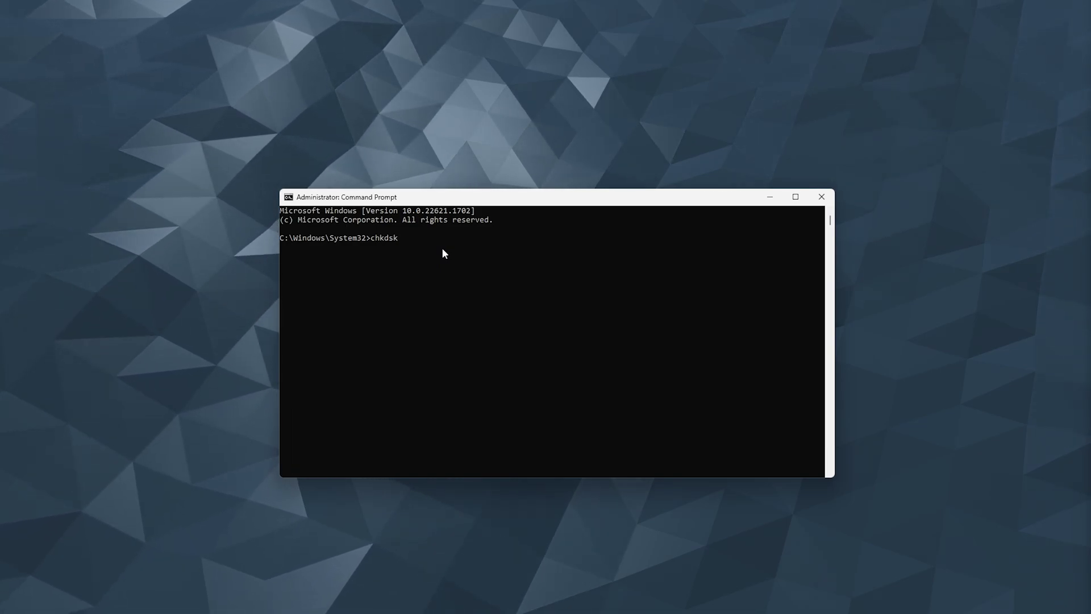
pyautogui.write(' e')
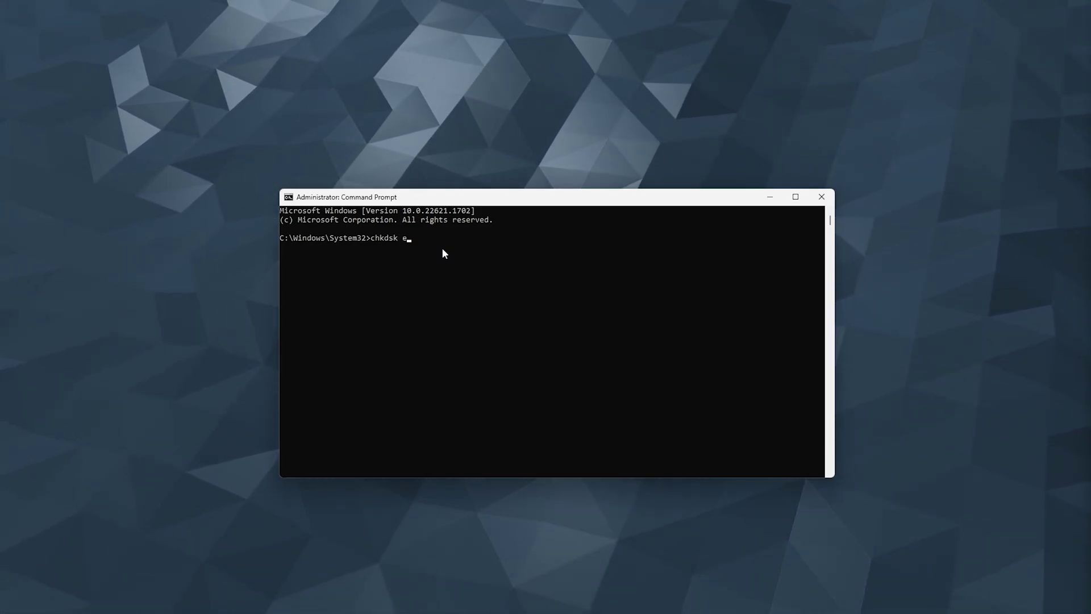
pyautogui.write(':')
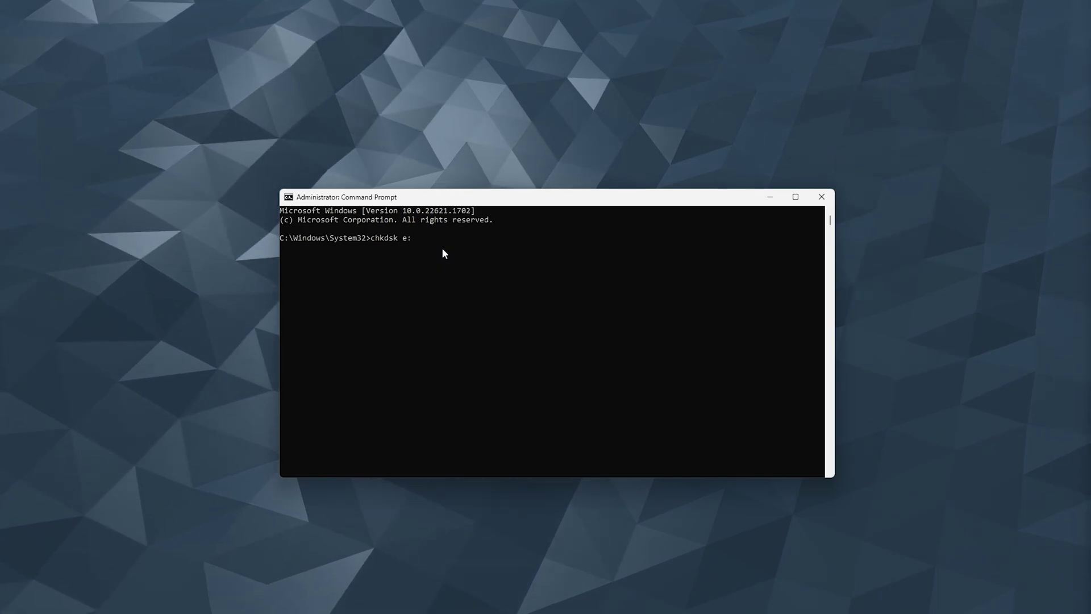
pyautogui.write('/f')
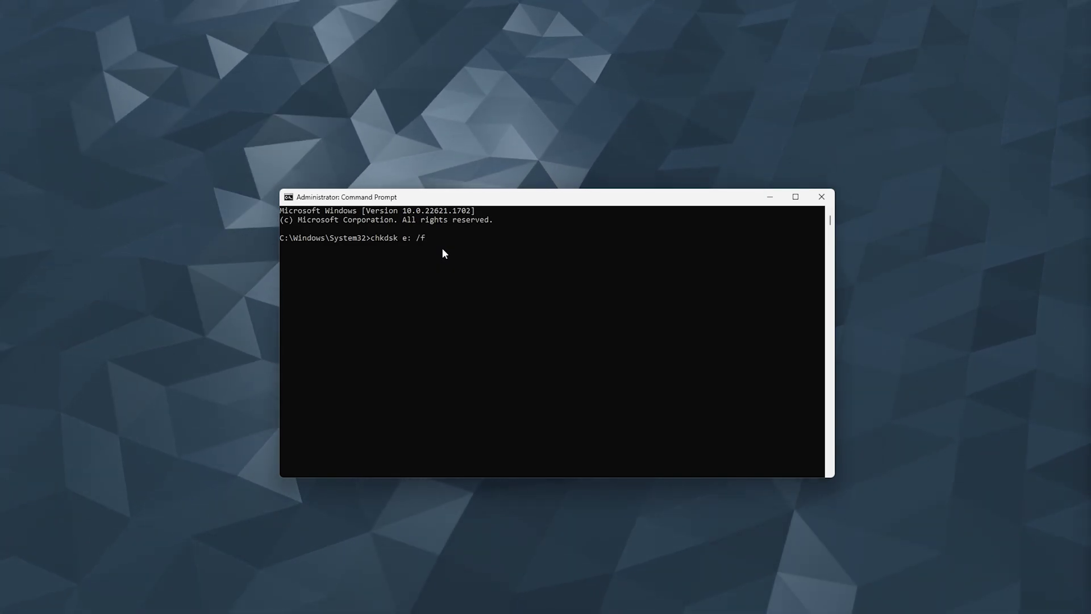
# - Run chkdsk e: /f to check and repair drive E:
pyautogui.press('Return')
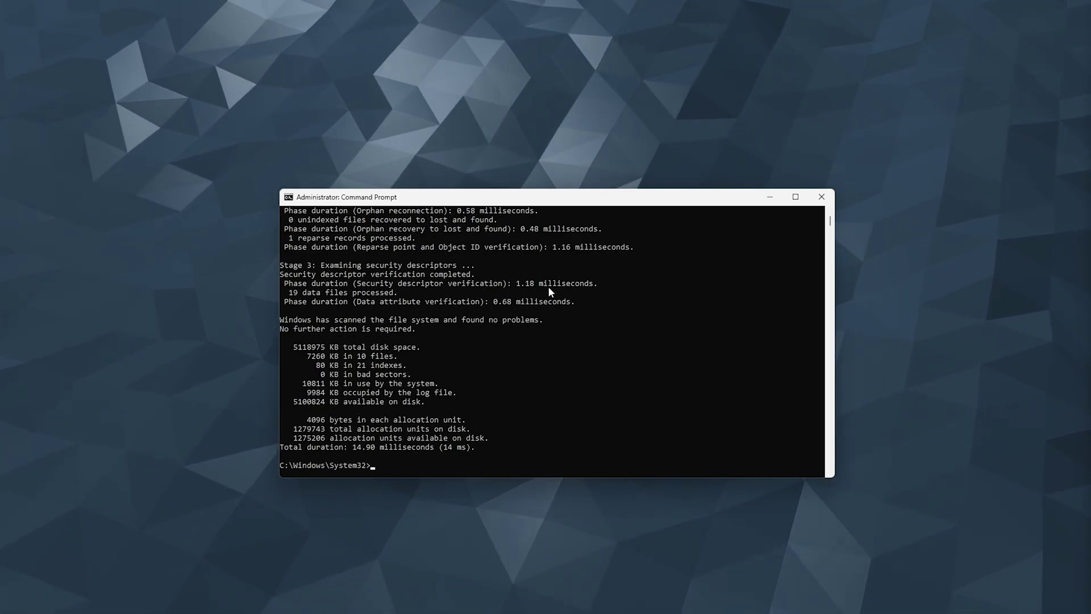
pyautogui.scroll(3, 547, 286)
pyautogui.scroll(3, 574, 314)
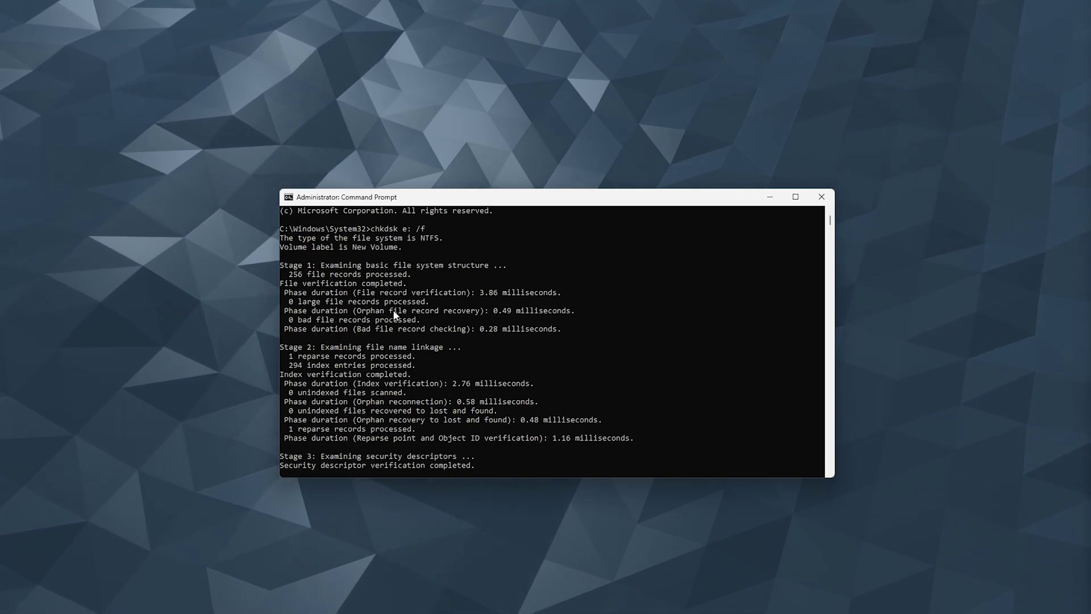
pyautogui.scroll(-3, 402, 297)
pyautogui.scroll(-3, 402, 298)
pyautogui.scroll(-3, 402, 297)
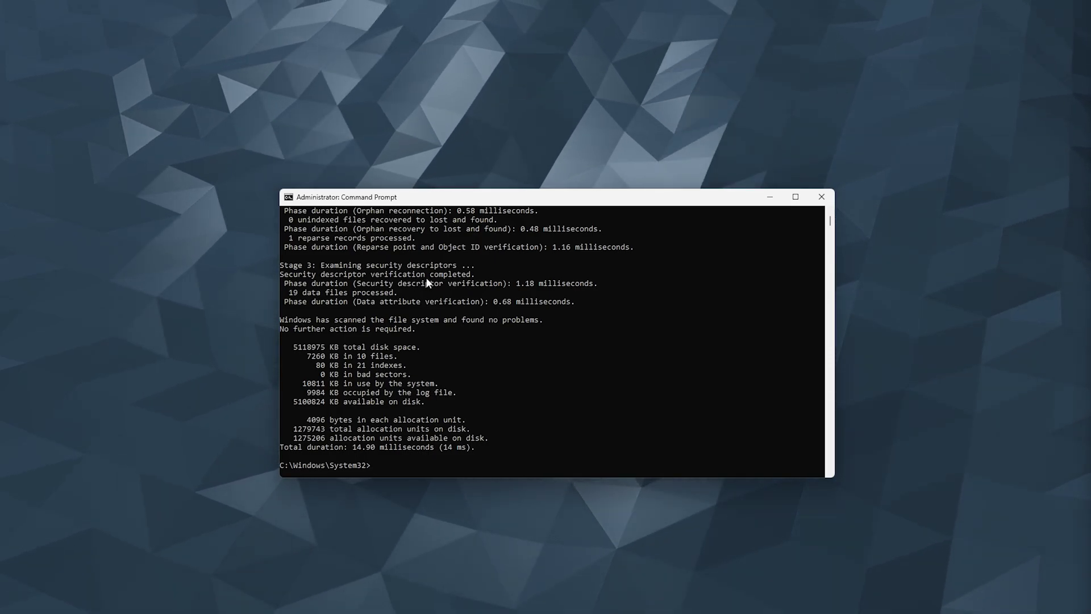
pyautogui.scroll(-3, 429, 282)
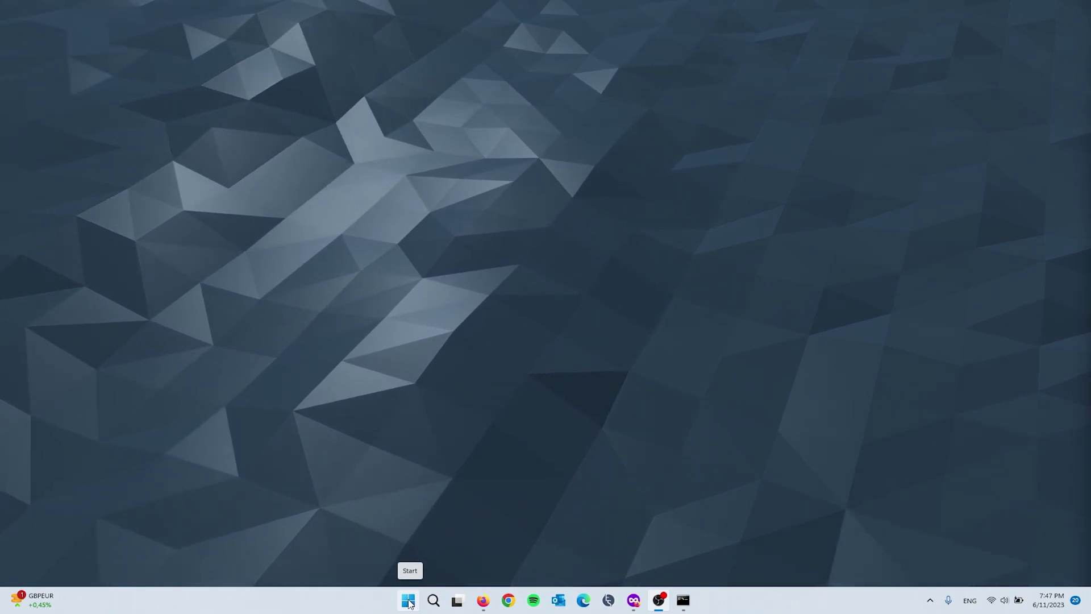
# - Open Disk Management and reassign the 4.88 GB New Volume from E: to L:
pyautogui.rightClick(409, 602)
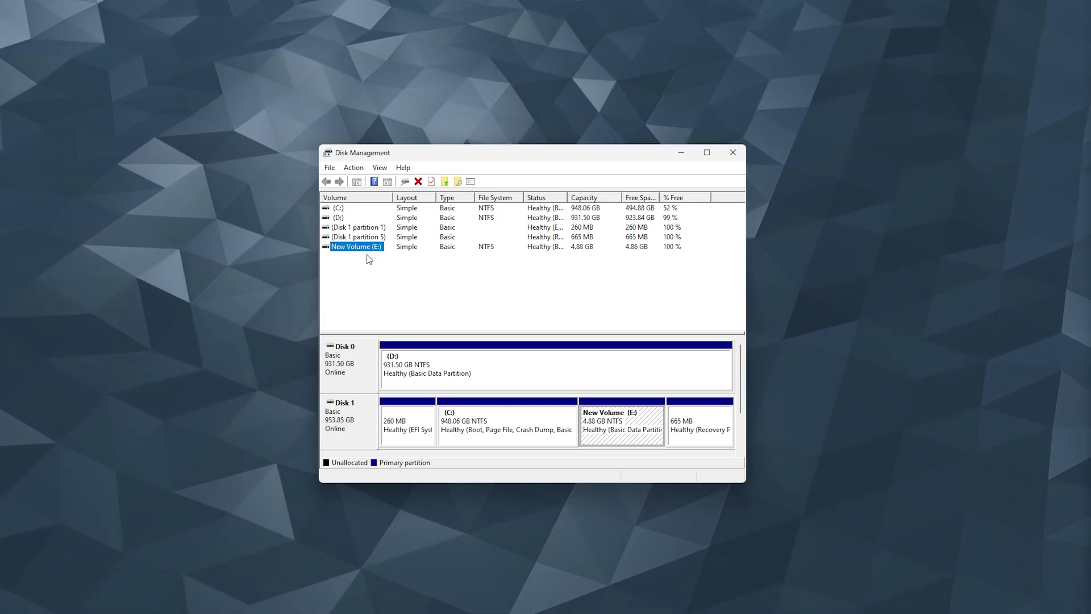
pyautogui.rightClick(357, 249)
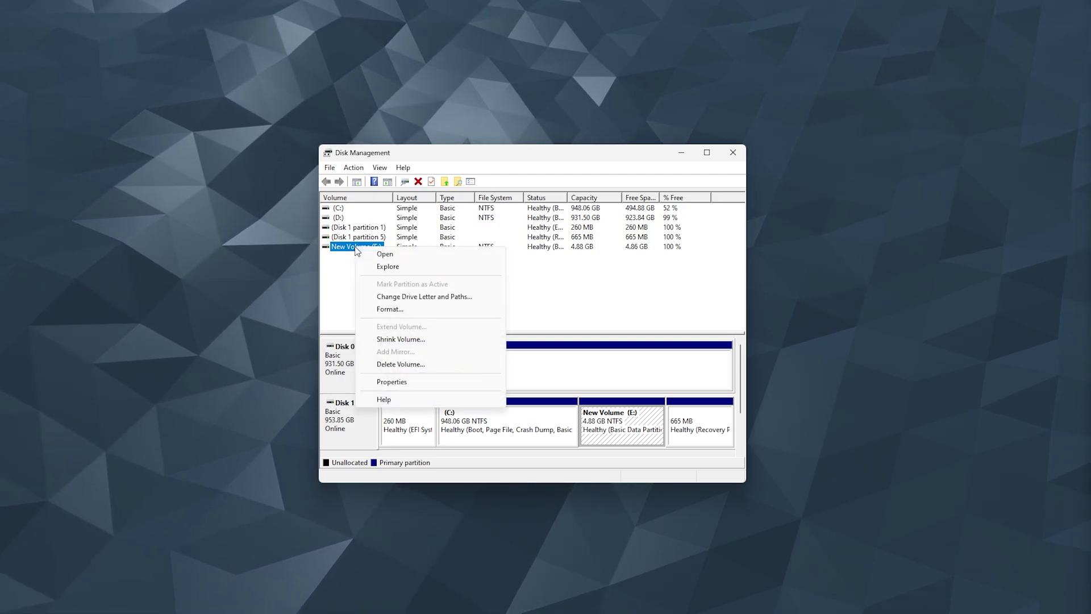
pyautogui.click(416, 297)
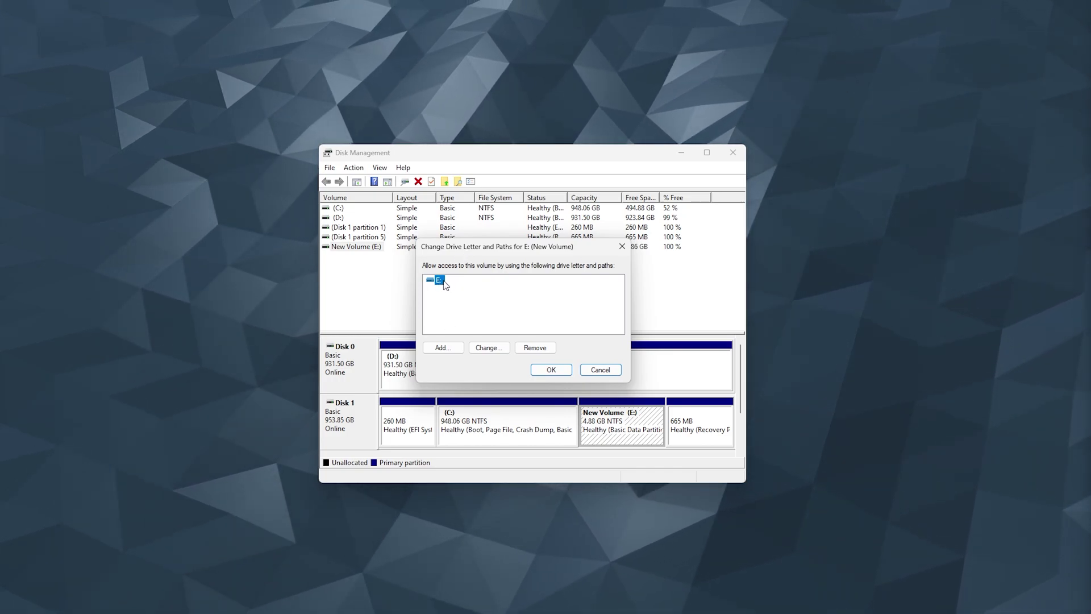
pyautogui.click(490, 348)
pyautogui.click(611, 297)
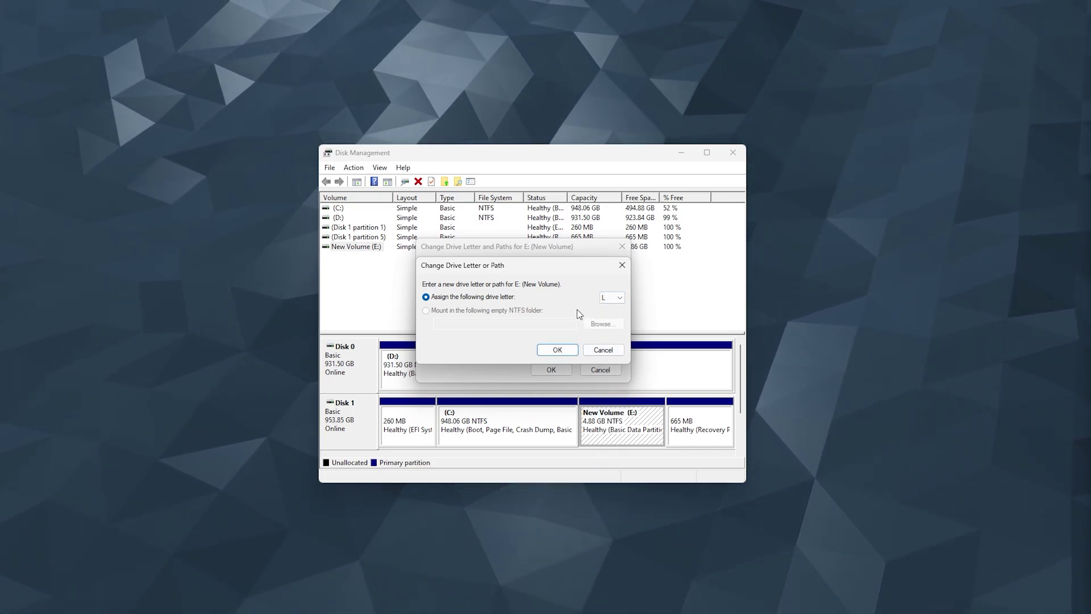
pyautogui.click(558, 350)
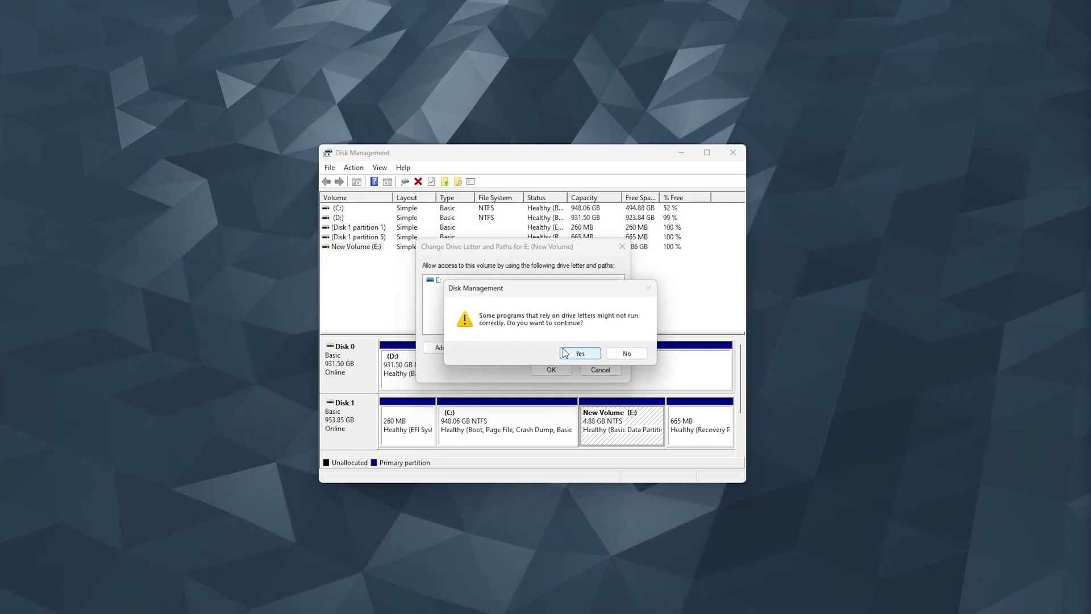
pyautogui.click(581, 353)
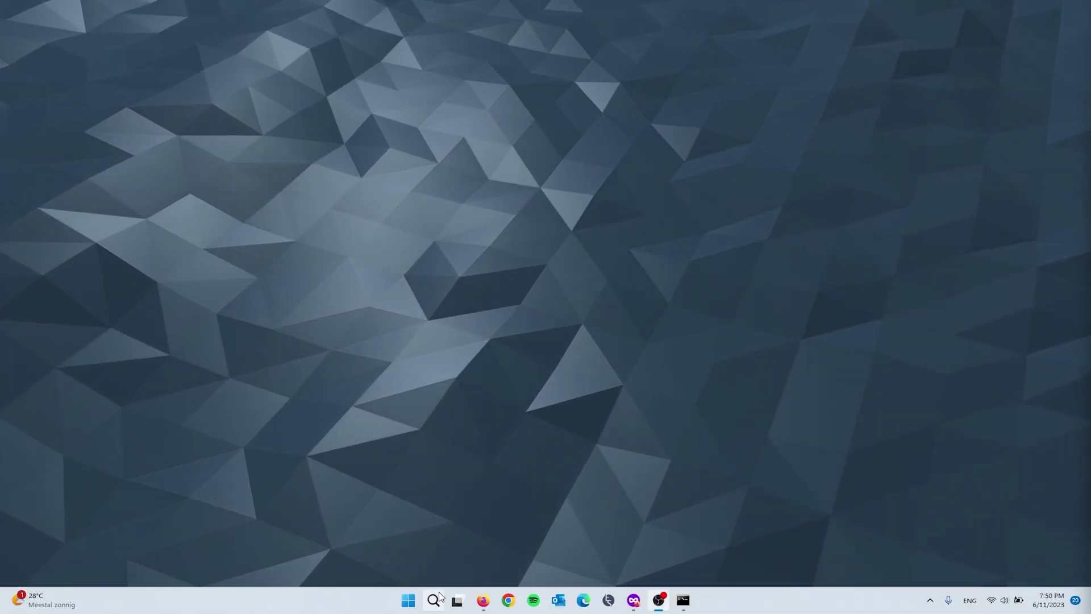
# - Launch File Explorer from Windows search and go to This PC
pyautogui.click(435, 600)
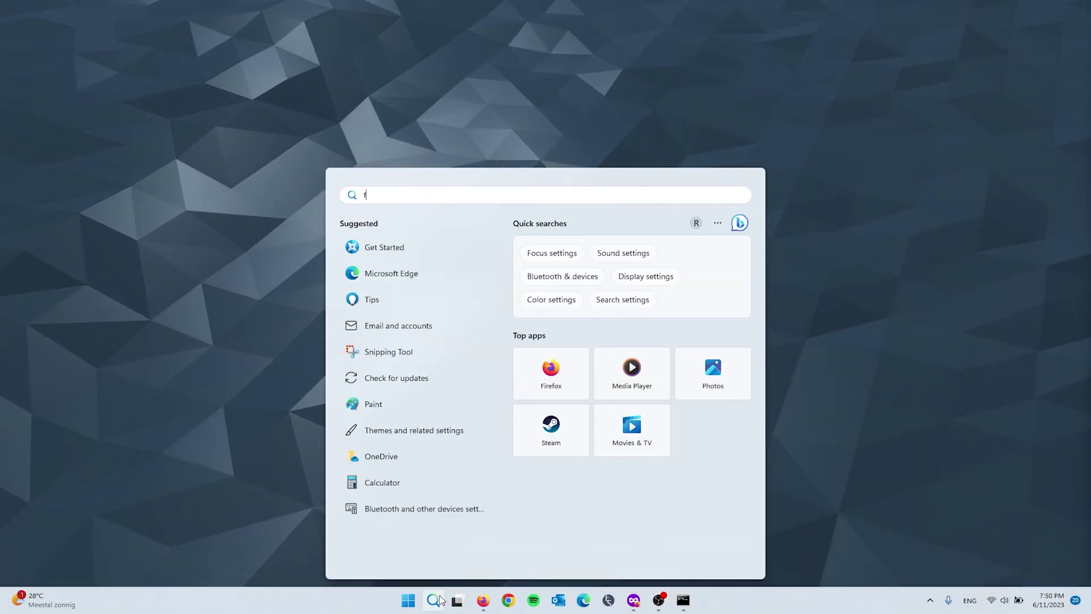
pyautogui.write('ile')
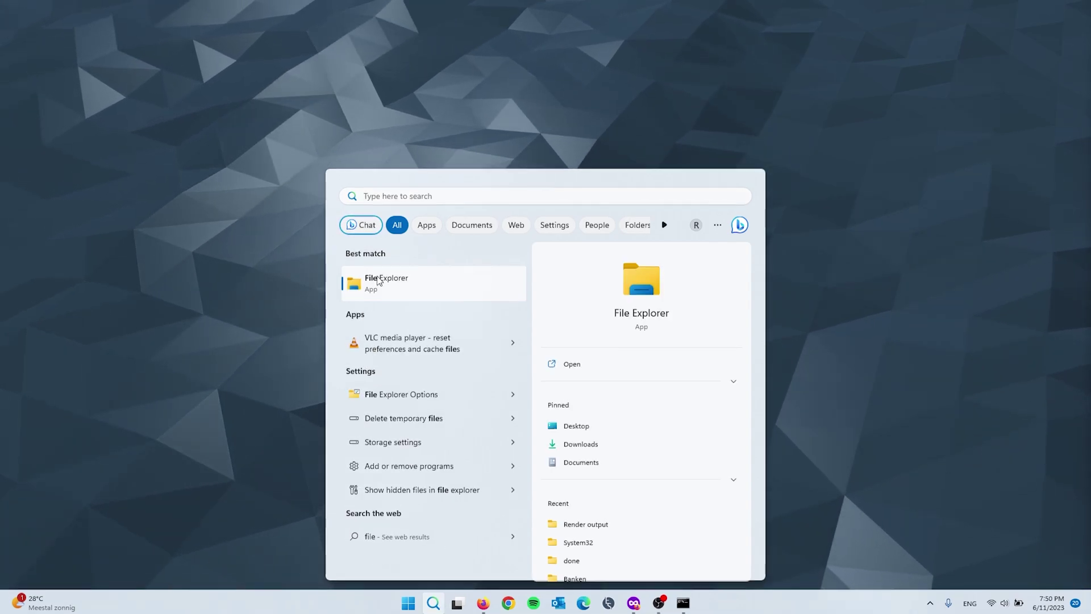
pyautogui.click(387, 289)
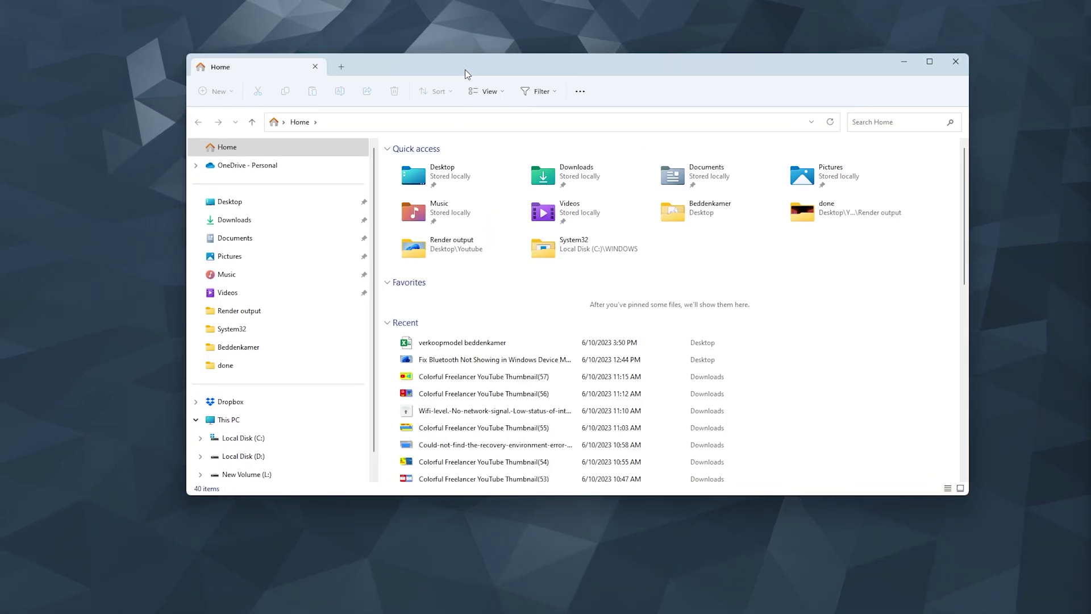
pyautogui.scroll(-2, 256, 324)
pyautogui.click(256, 392)
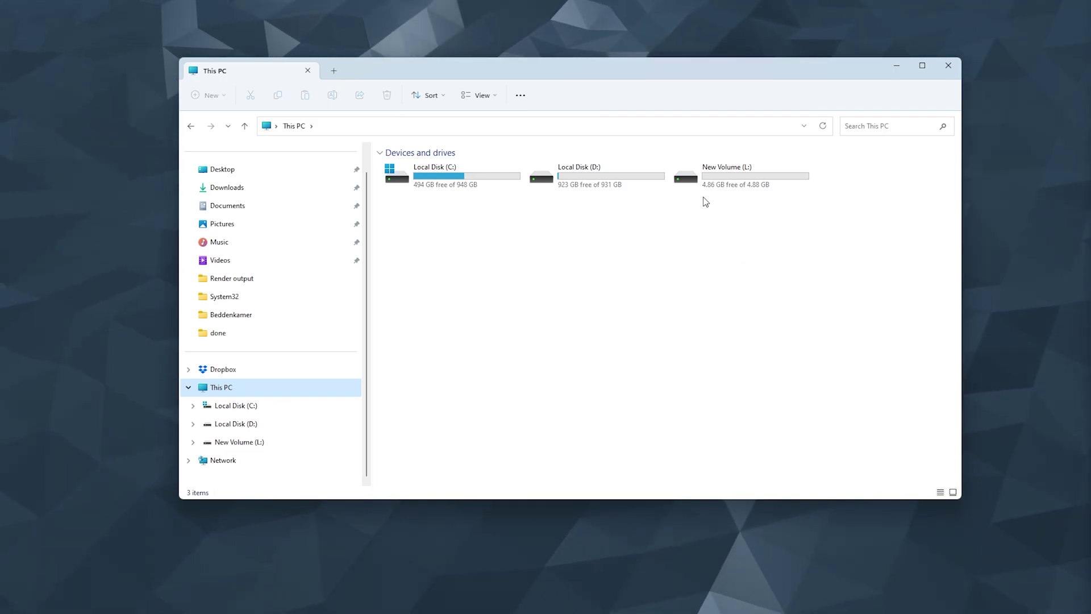
pyautogui.moveTo(740, 176)
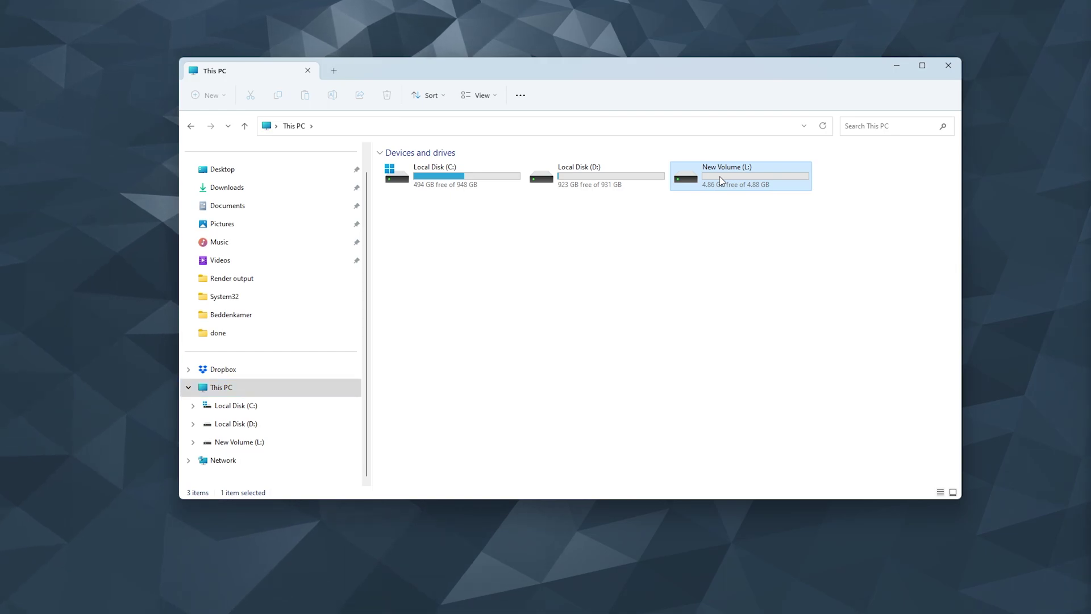
# - Open the Format dialog for New Volume (L:), centre it, and keep NTFS
pyautogui.rightClick(720, 176)
pyautogui.click(764, 289)
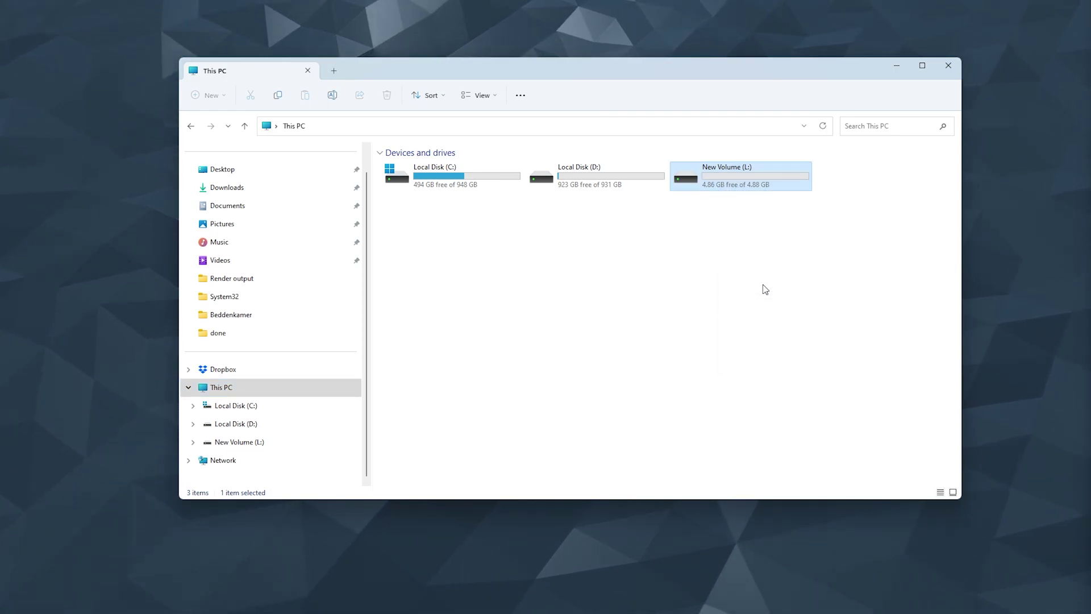
pyautogui.moveTo(320, 222)
pyautogui.mouseDown()
pyautogui.moveTo(595, 219)
pyautogui.moveTo(595, 205)
pyautogui.mouseUp()
pyautogui.click(588, 253)
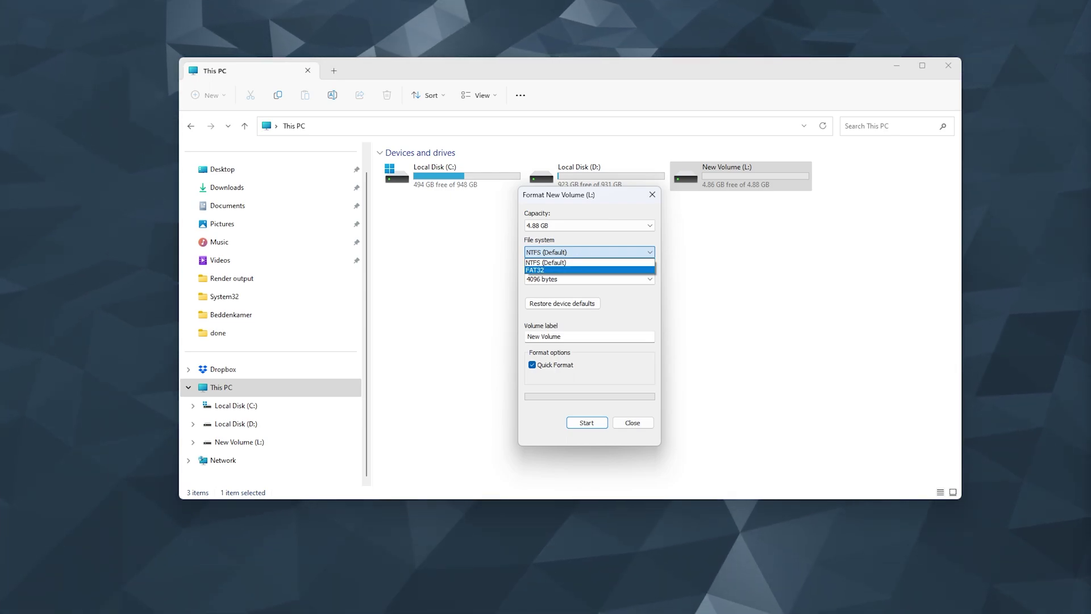
pyautogui.click(602, 255)
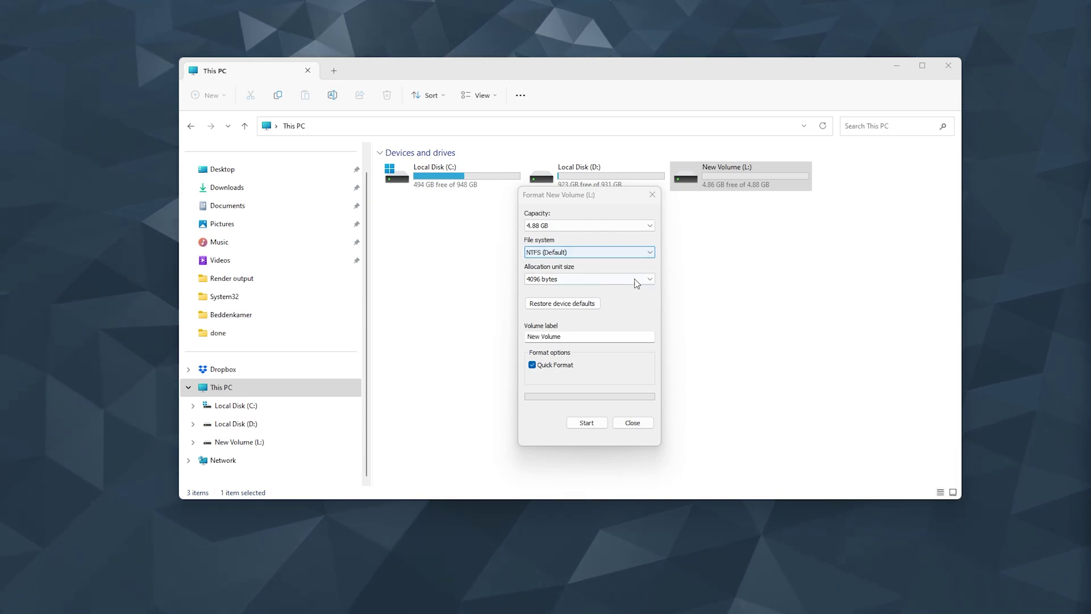
pyautogui.moveTo(585, 198); pyautogui.dragTo(580, 211)
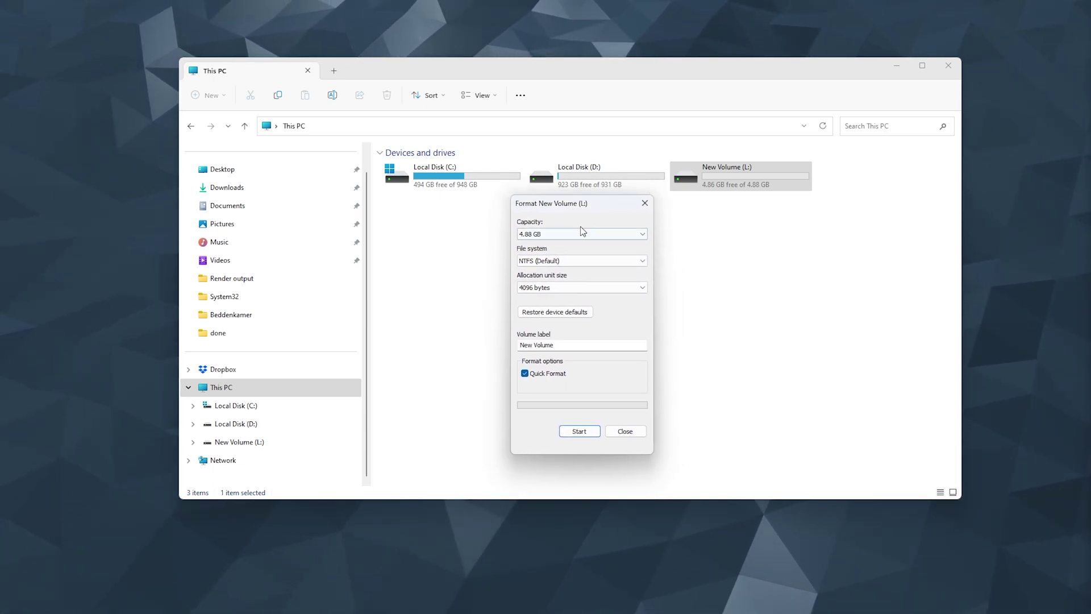